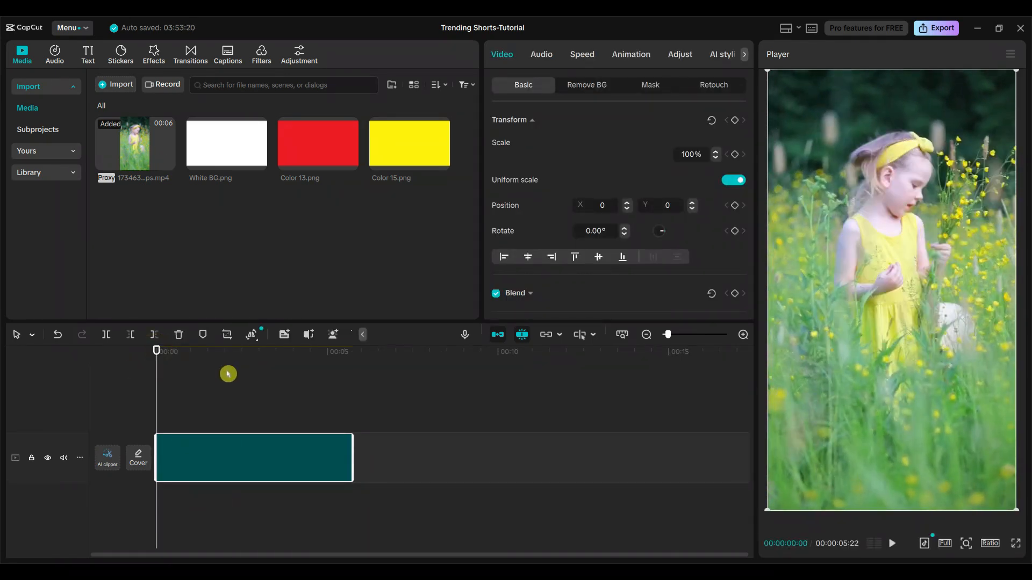
- Preview the video clip and give its canvas background the lightest Blur level
click(897, 549)
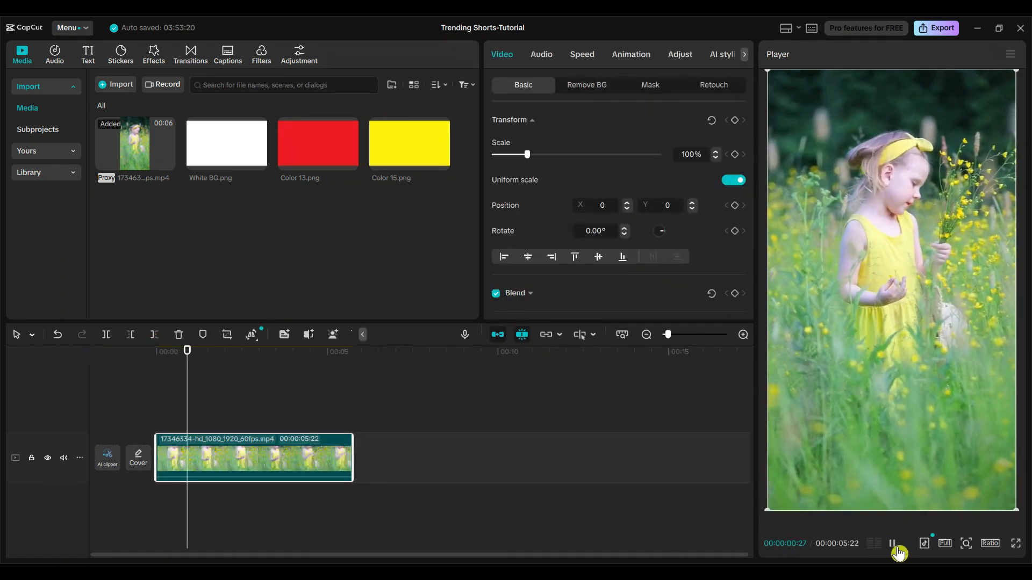
click(897, 550)
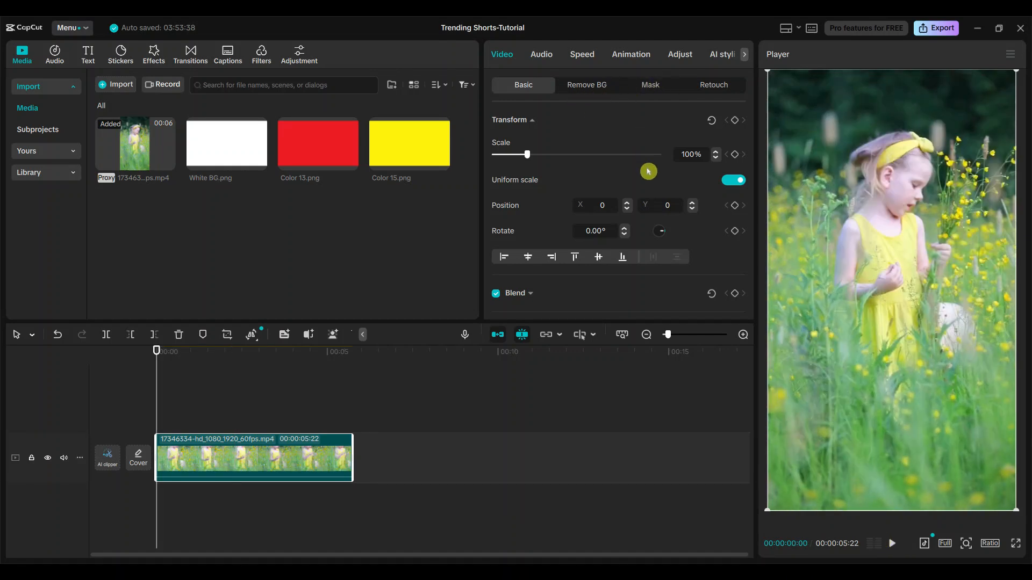
scroll(647, 172, down, 10)
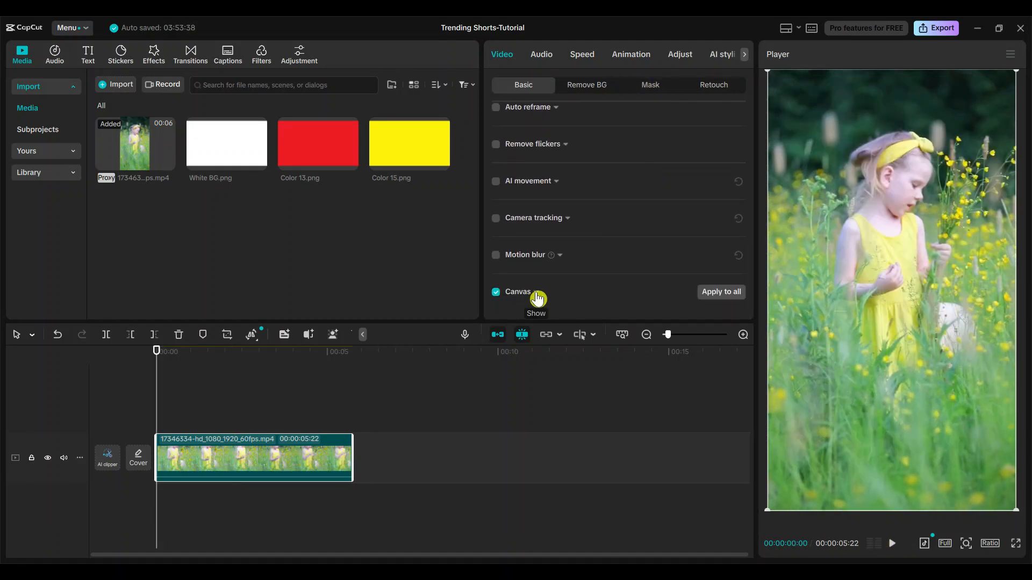
click(537, 298)
click(582, 293)
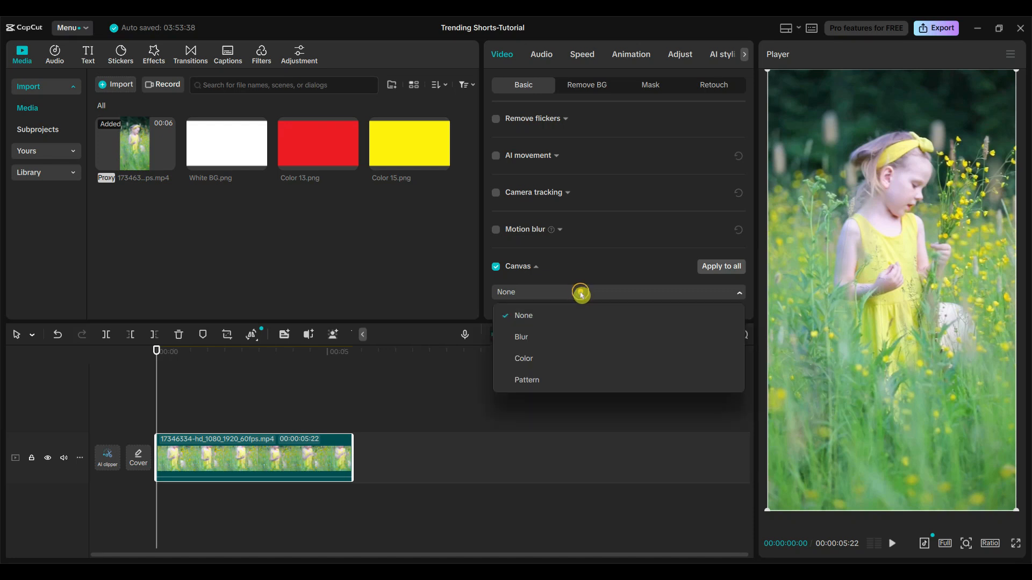
click(546, 338)
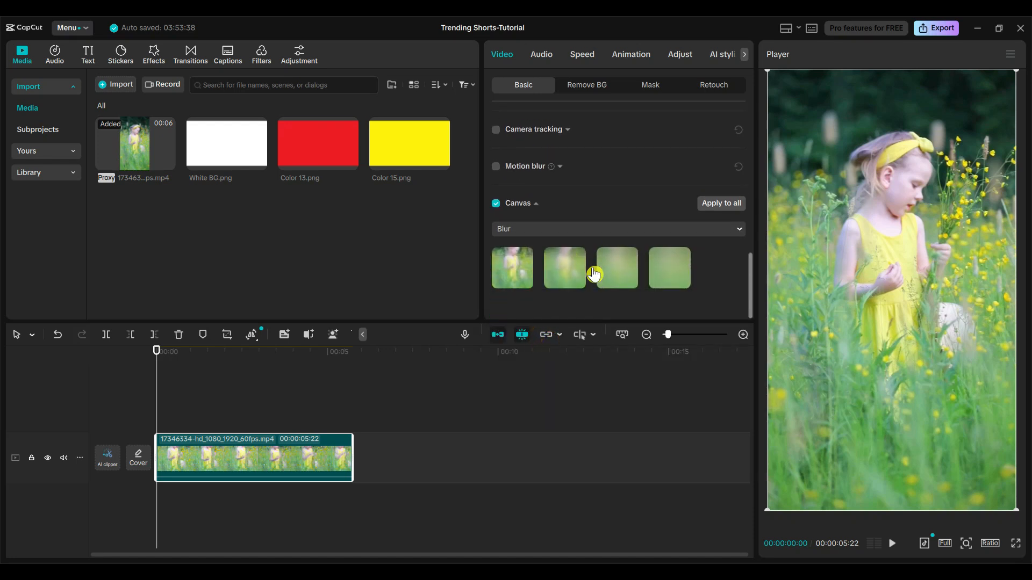
click(521, 270)
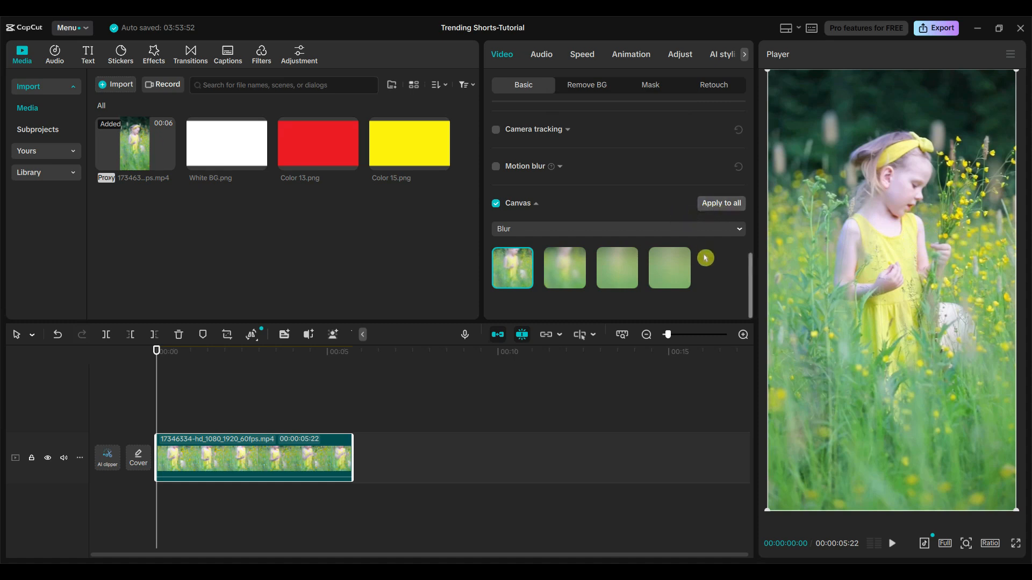
- Scale the main video clip down to 1% so only the blurred canvas fills the frame
scroll(704, 258, up, 10)
scroll(704, 262, up, 1)
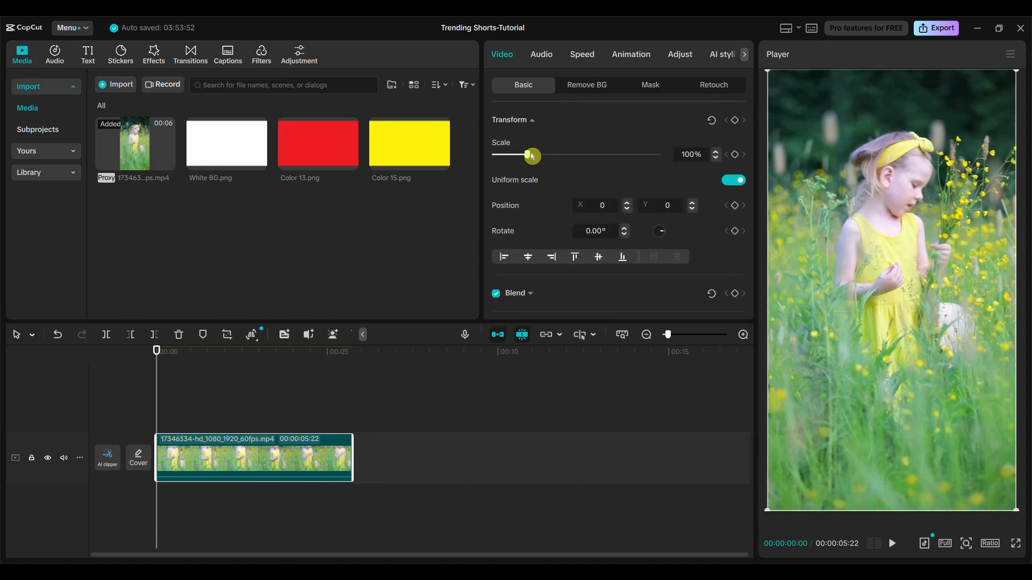
drag(530, 156, 461, 156)
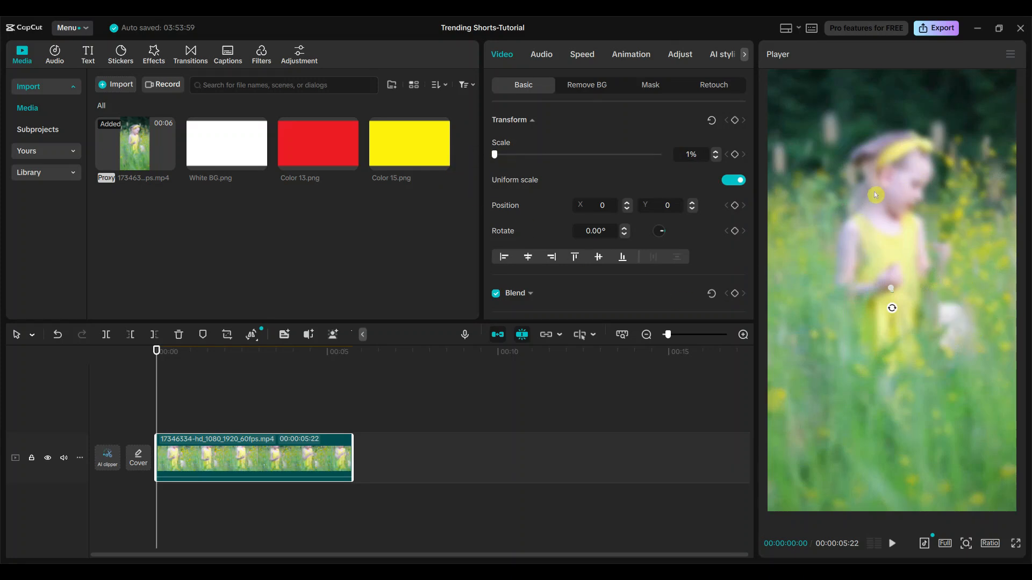
scroll(684, 183, down, 10)
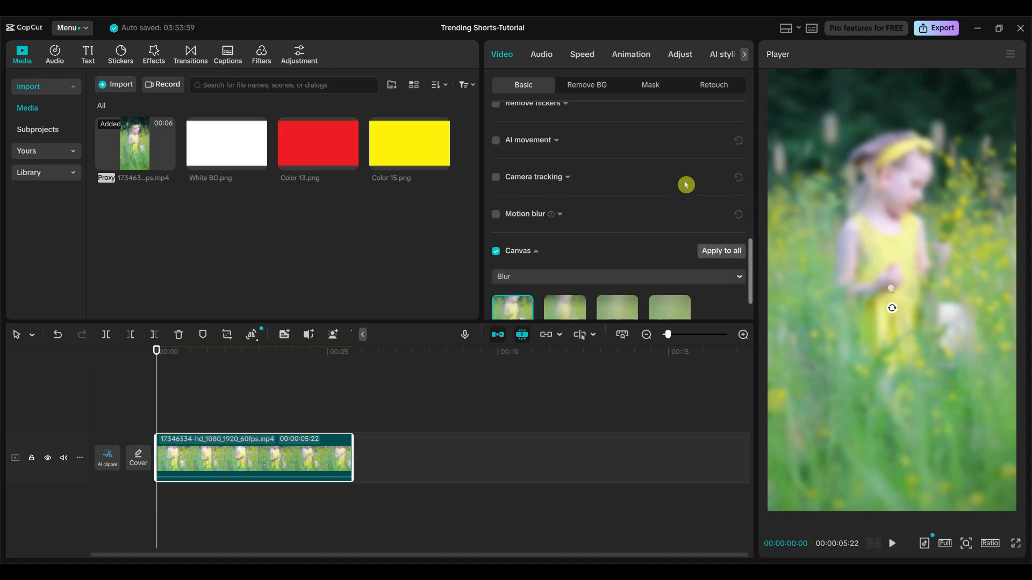
scroll(685, 185, down, 2)
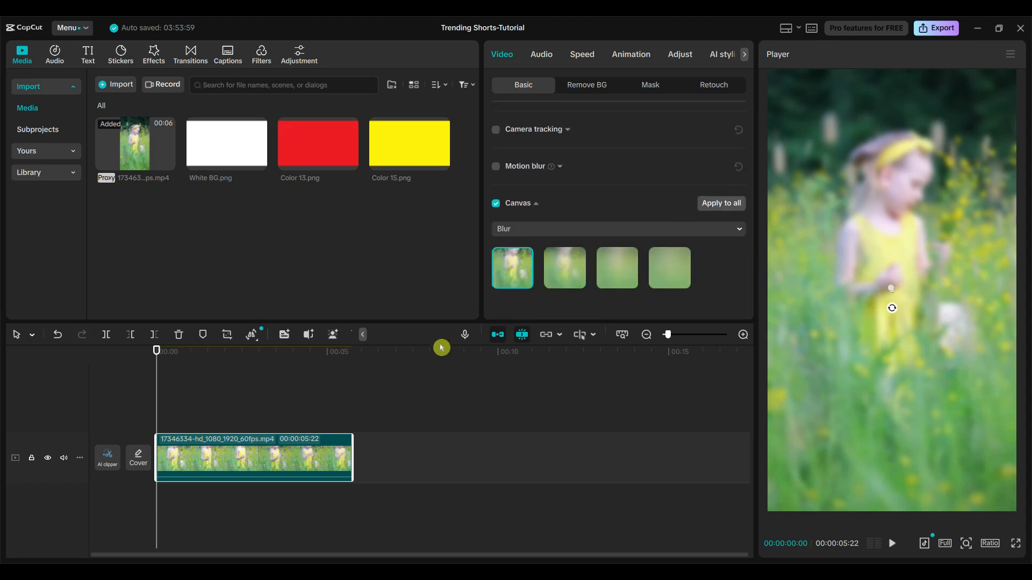
- Add White BG.png on a track above the video, extend it to the video's full length, and scale it to about 321%
drag(227, 146, 160, 411)
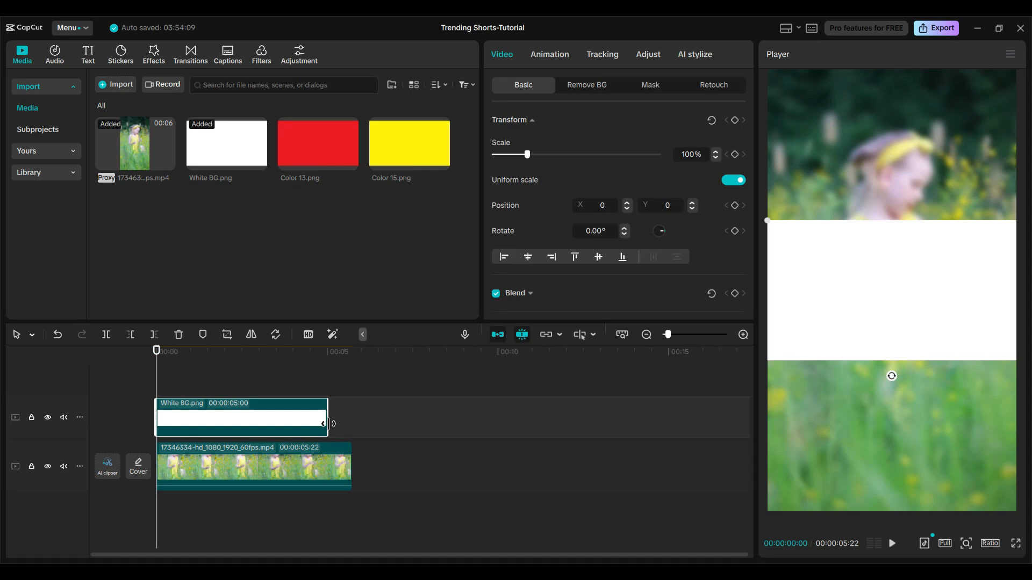
drag(329, 424, 352, 420)
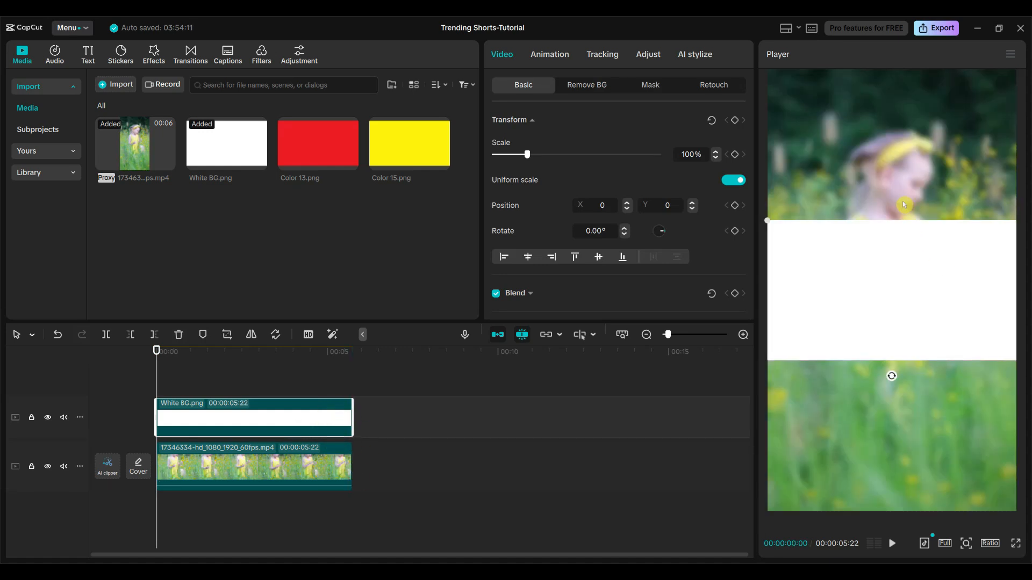
drag(527, 155, 600, 167)
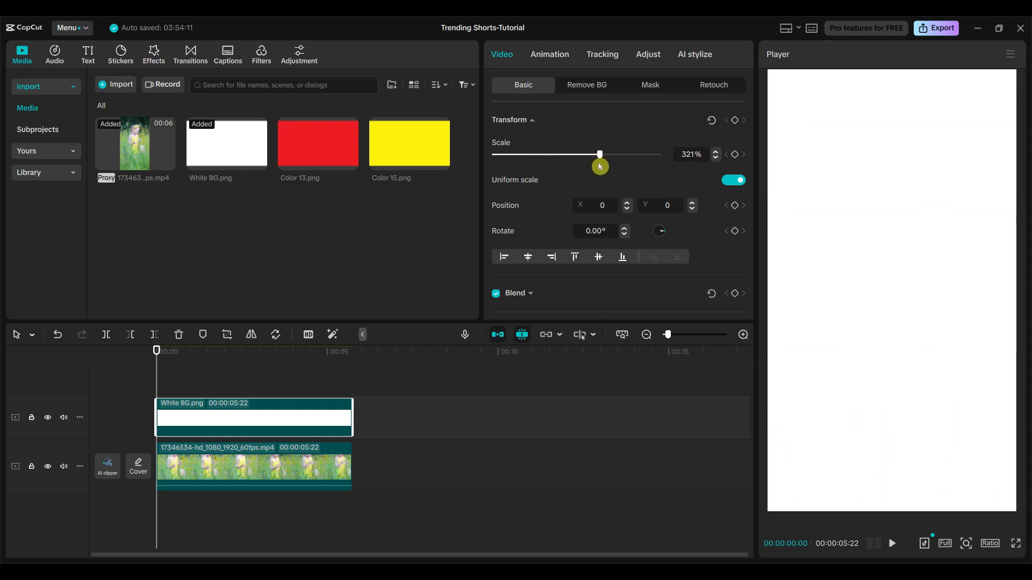
- Add a rectangle mask to White BG.png, size it to about 362 × 447, and round its corners
click(647, 86)
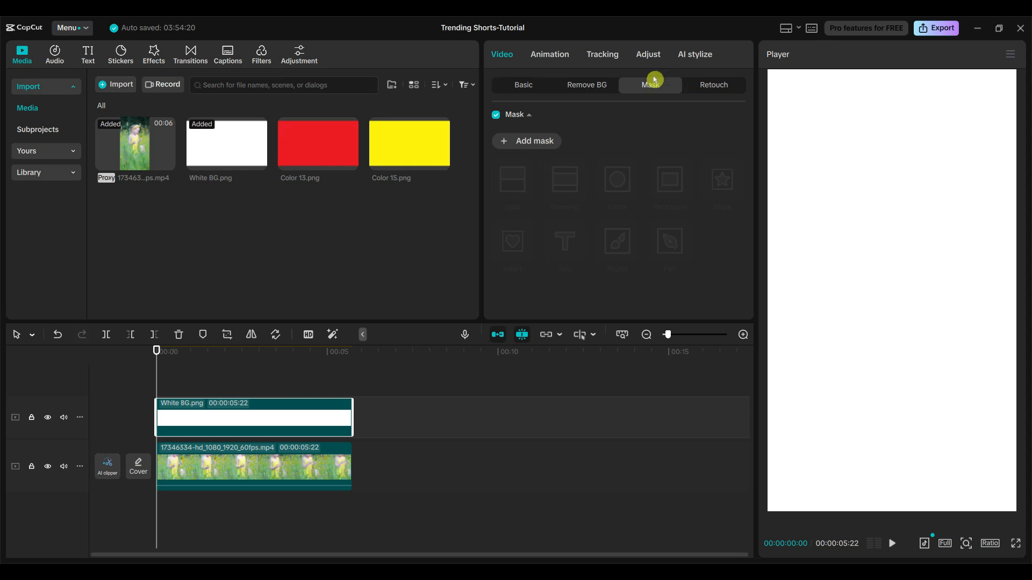
click(536, 147)
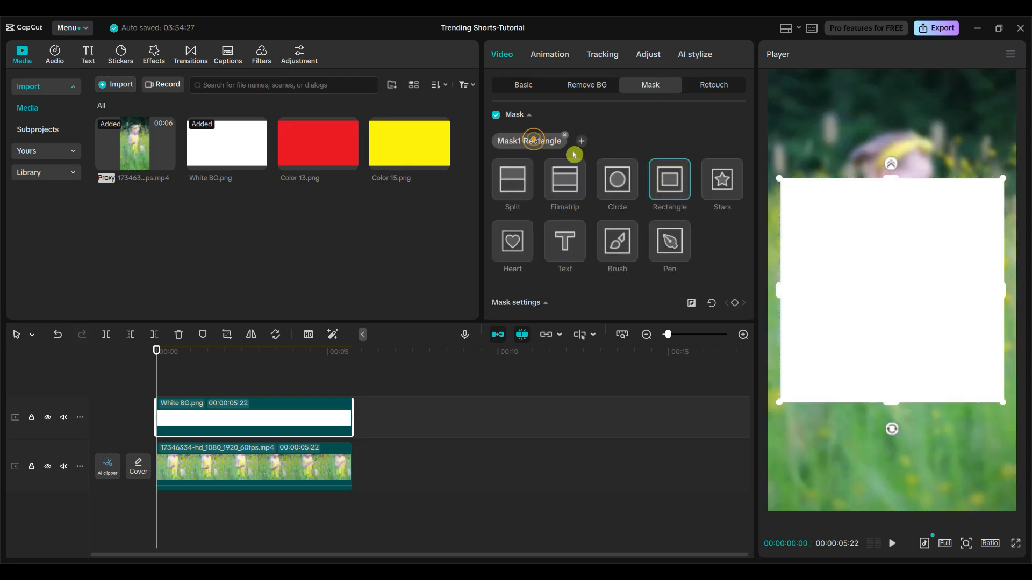
drag(783, 296, 796, 295)
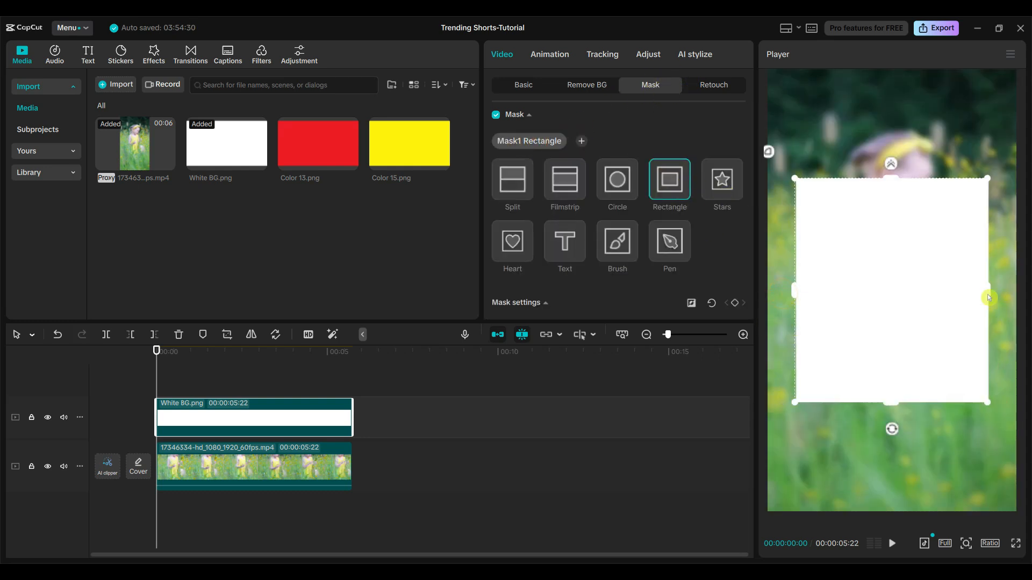
drag(891, 405, 892, 410)
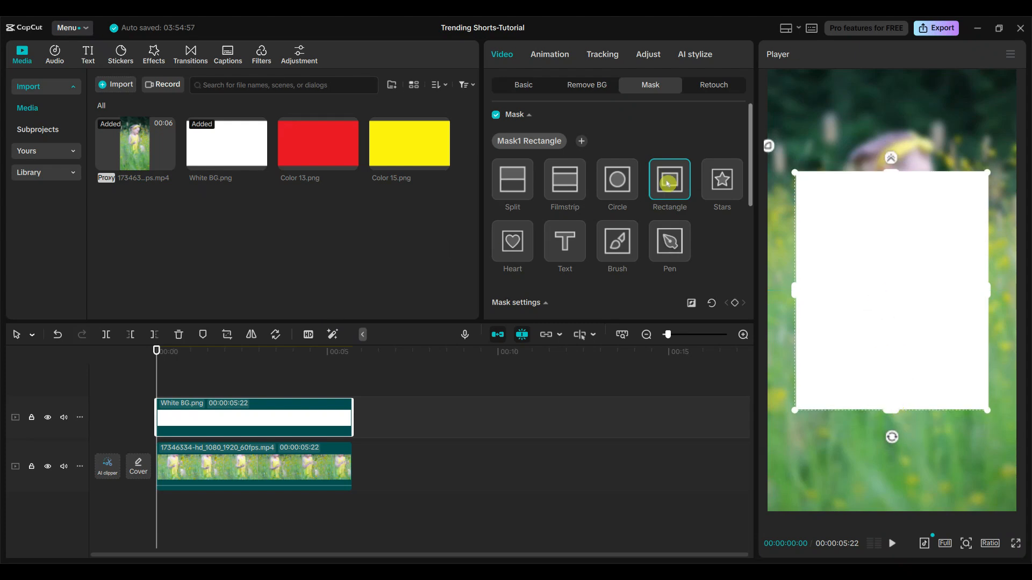
scroll(669, 183, down, 5)
scroll(559, 260, down, 2)
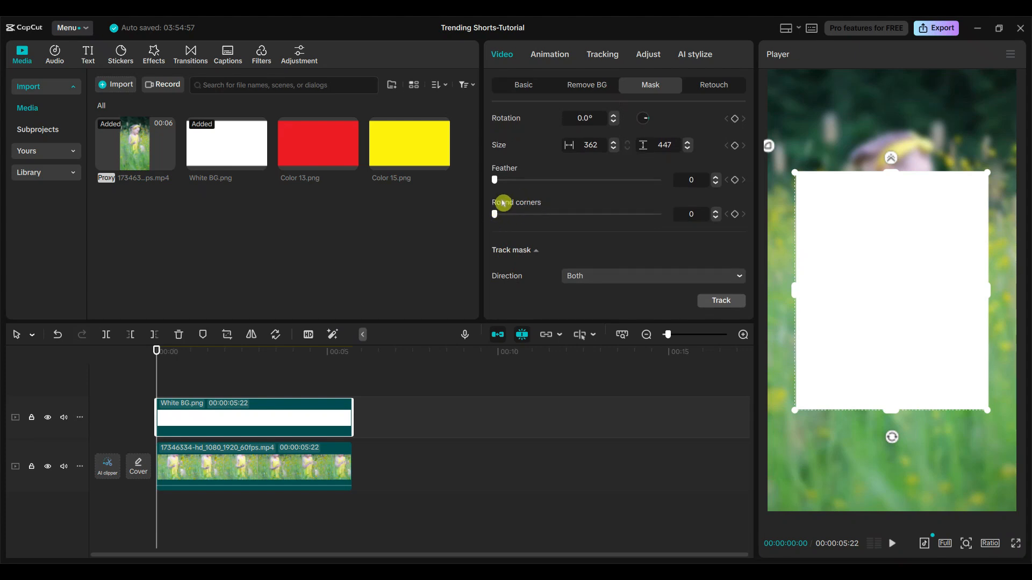
drag(492, 219, 525, 224)
- Add a second copy of the video above White BG.png, scale it to 85%, and move it down to about Y -408
click(233, 465)
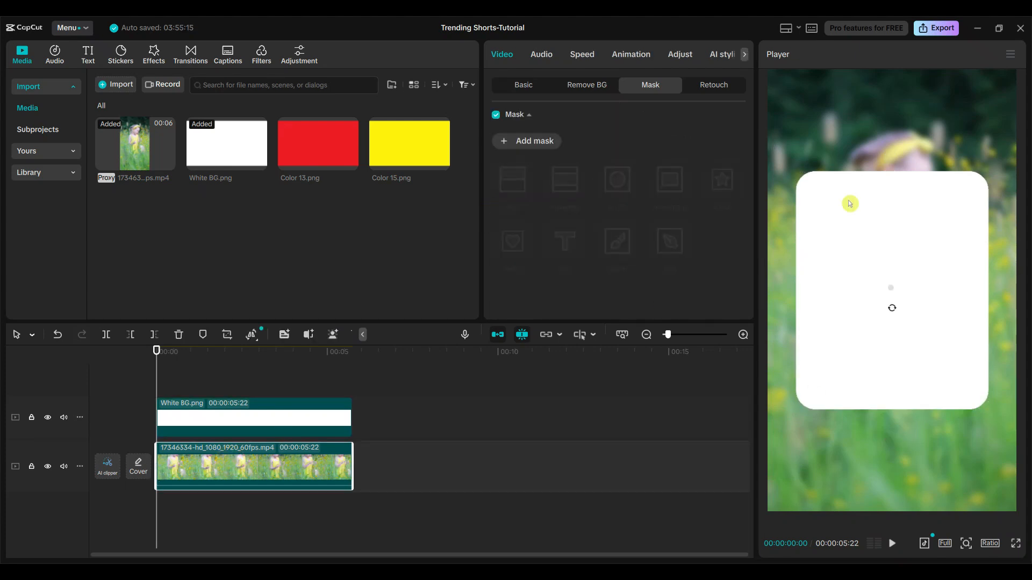
drag(128, 185, 159, 376)
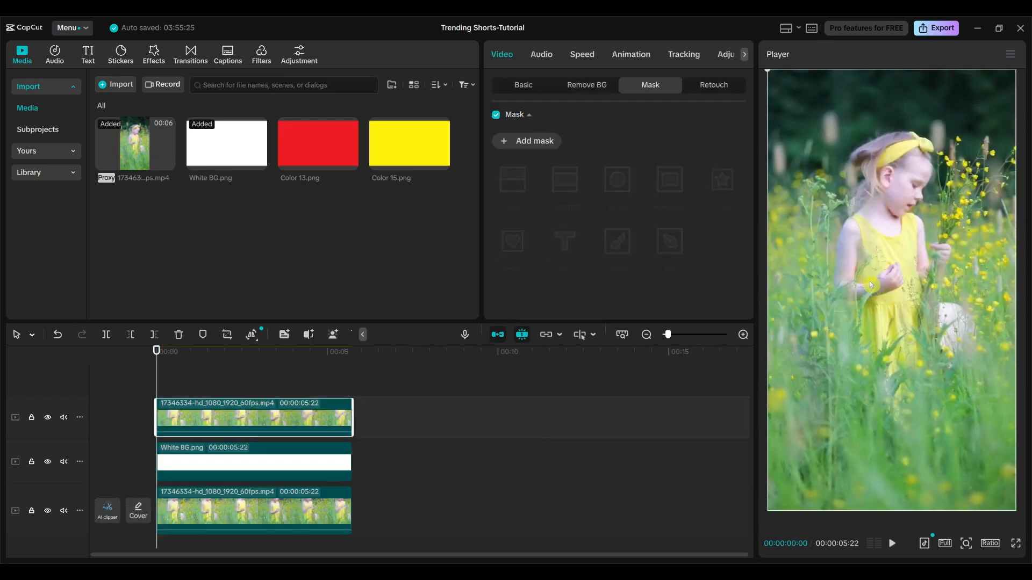
click(534, 93)
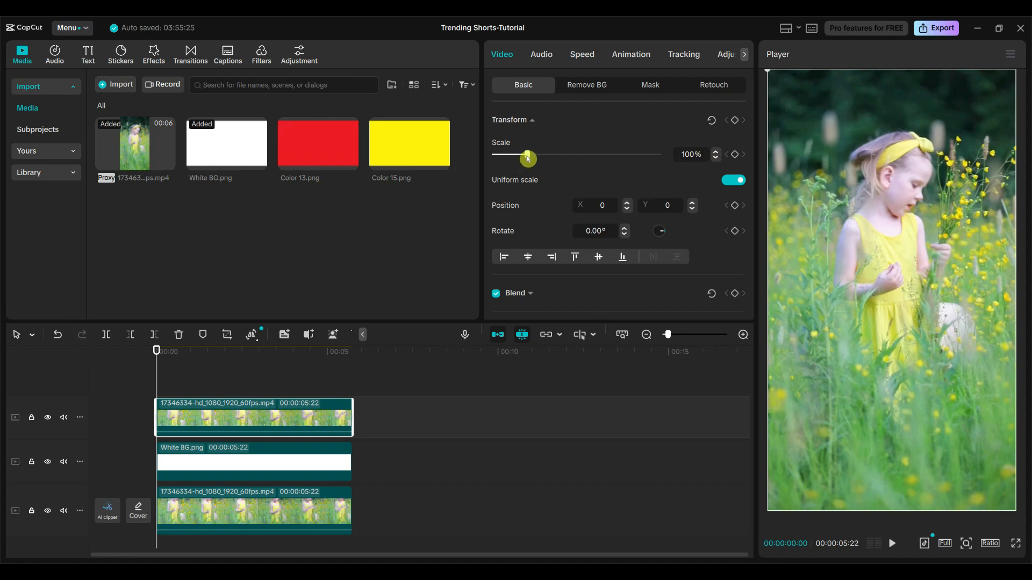
drag(529, 158, 523, 159)
drag(895, 220, 897, 261)
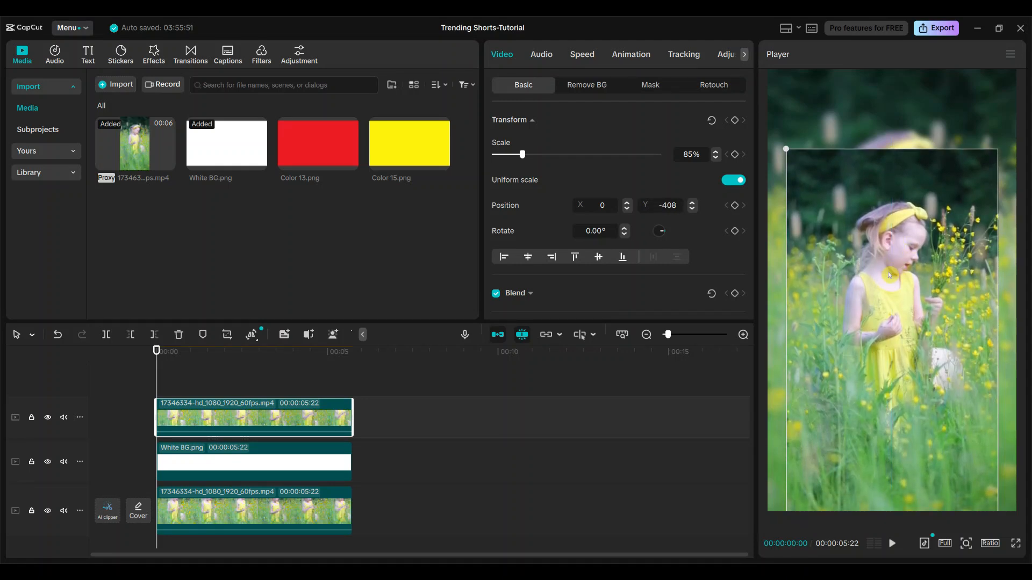
- Add a rectangle mask to the top video clip, sized about 941 × 1172 at Y 237, just inside the white frame
click(649, 85)
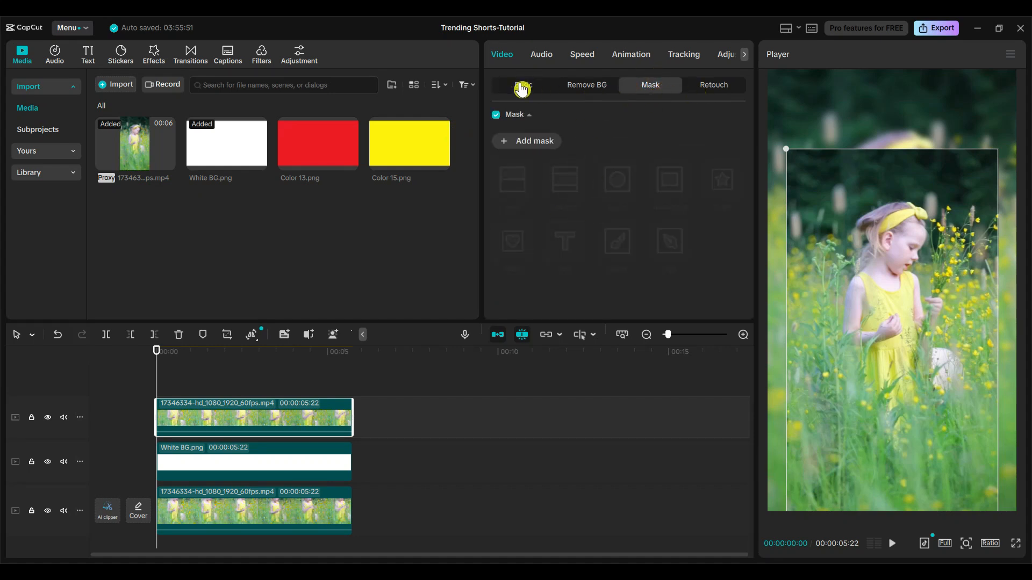
click(532, 150)
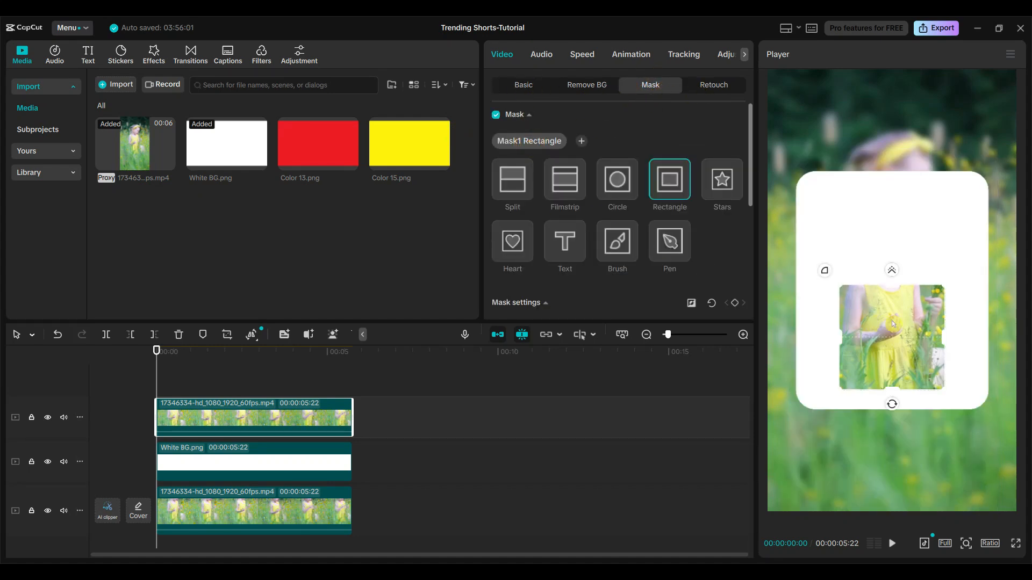
drag(895, 322, 893, 274)
drag(891, 345, 904, 420)
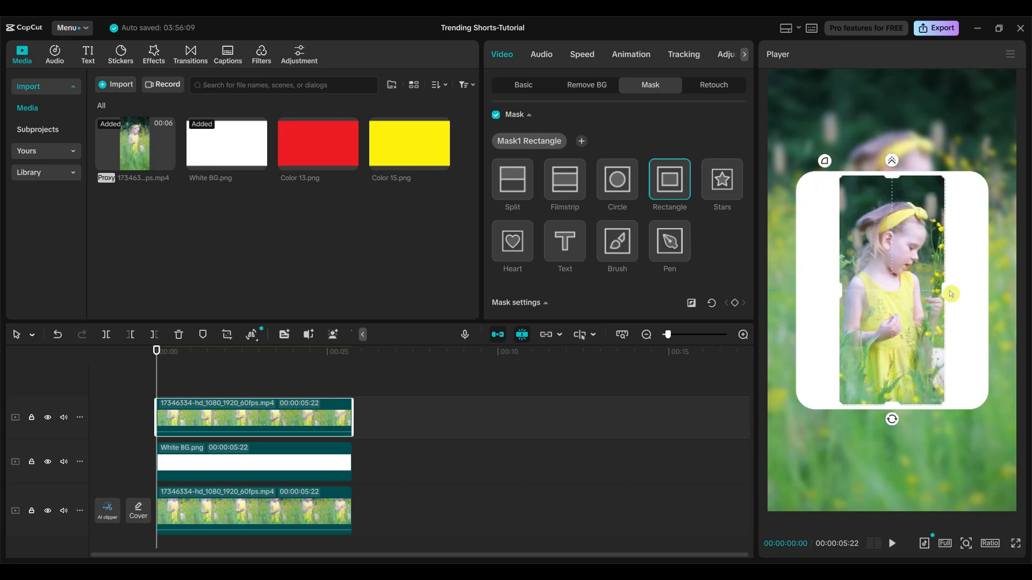
drag(949, 293, 994, 301)
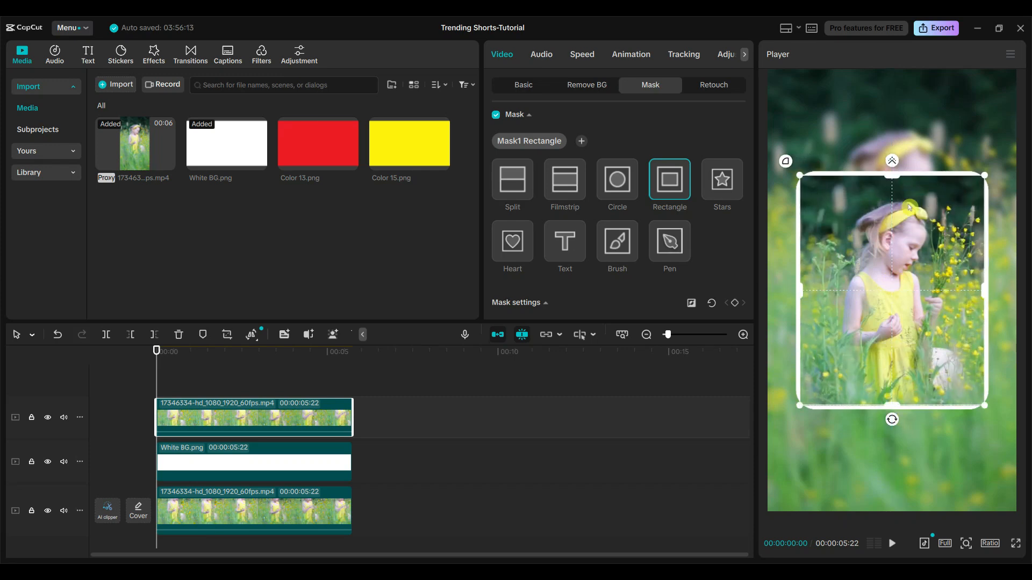
- Refine the top clip's mask with round corners 20, size about 965 × 1200 and feather 10, and play the result
scroll(652, 220, down, 3)
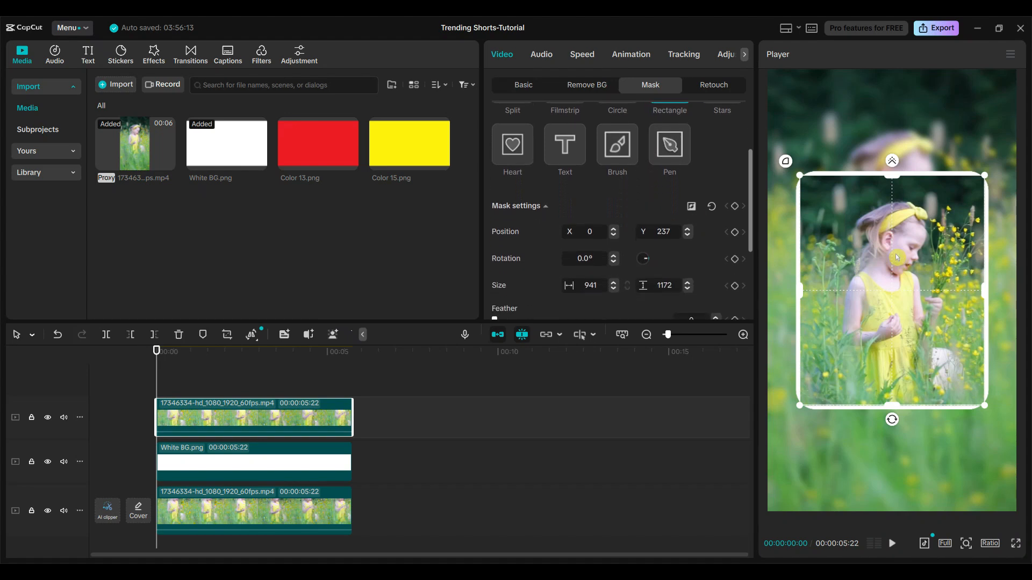
scroll(707, 210, down, 3)
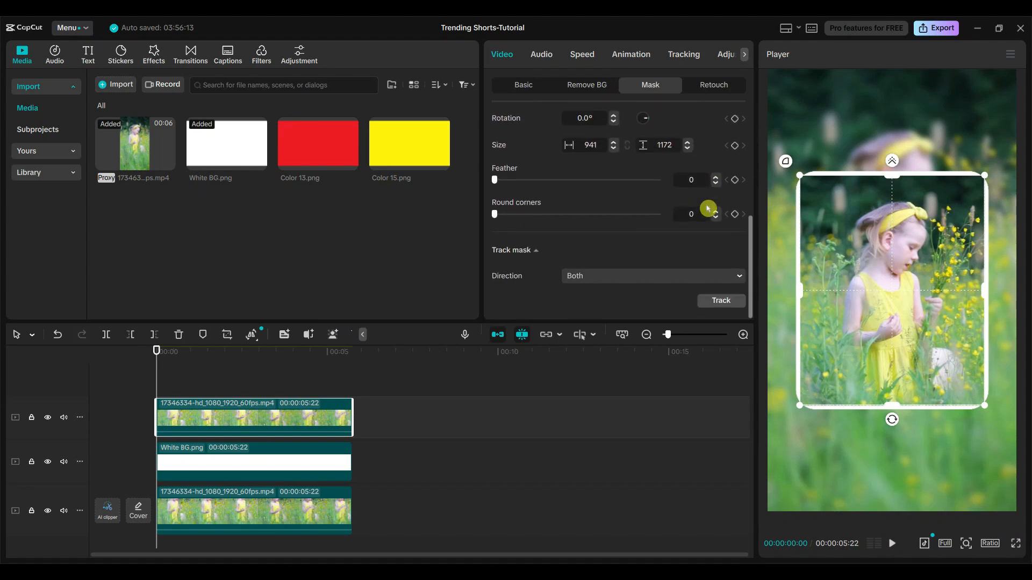
drag(496, 218, 527, 220)
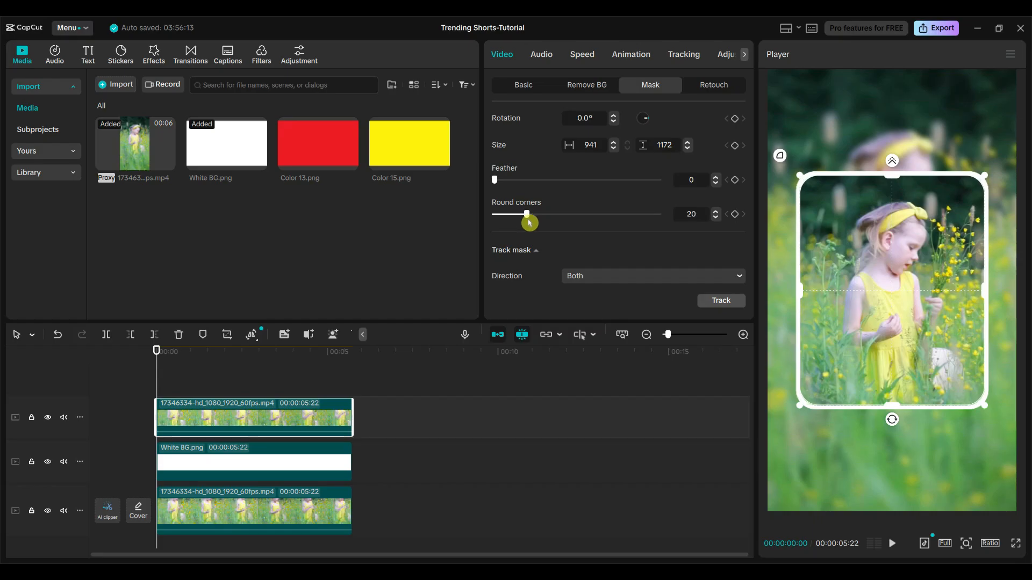
drag(892, 175, 891, 173)
drag(984, 298, 987, 299)
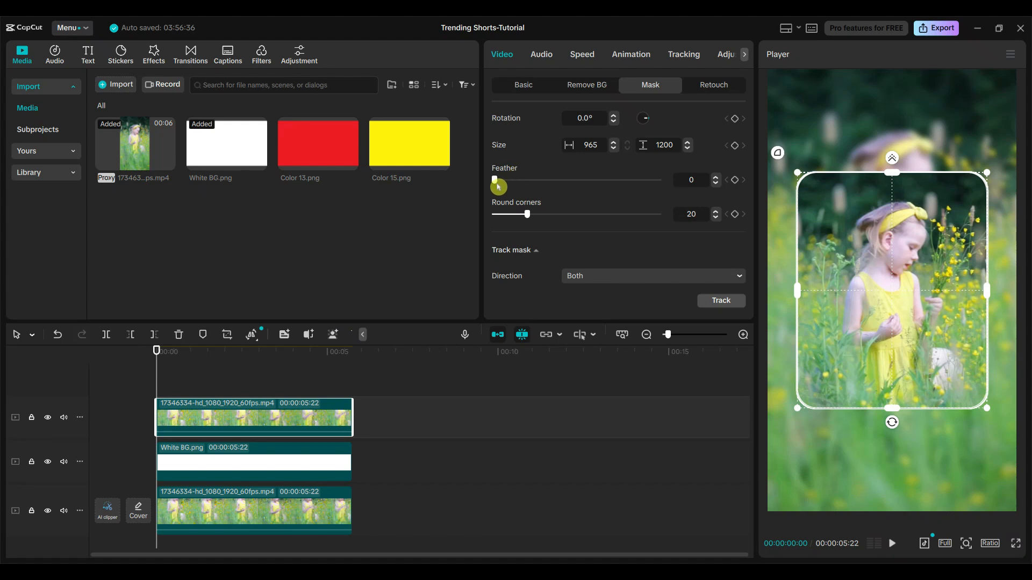
drag(498, 183, 510, 186)
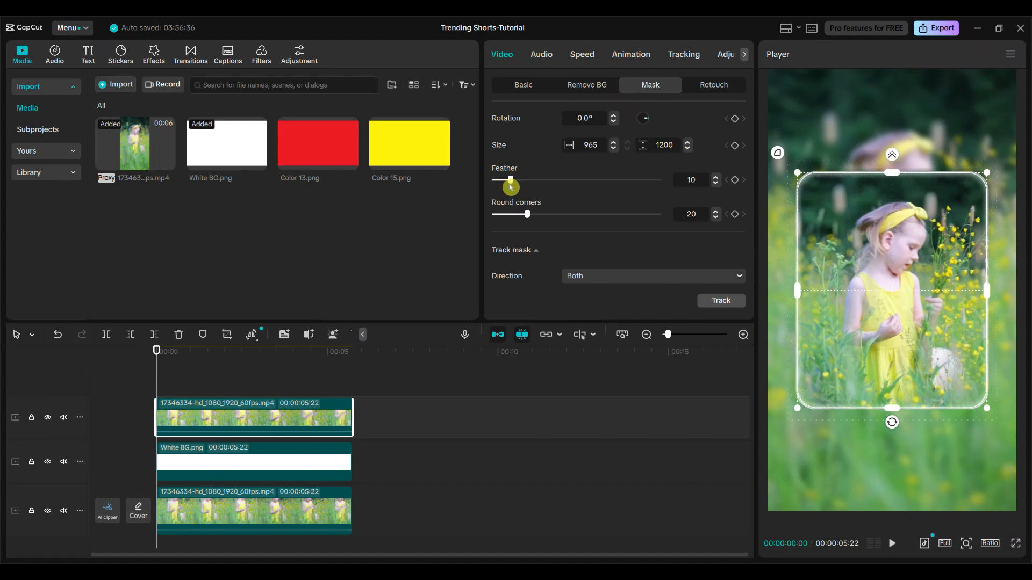
click(893, 545)
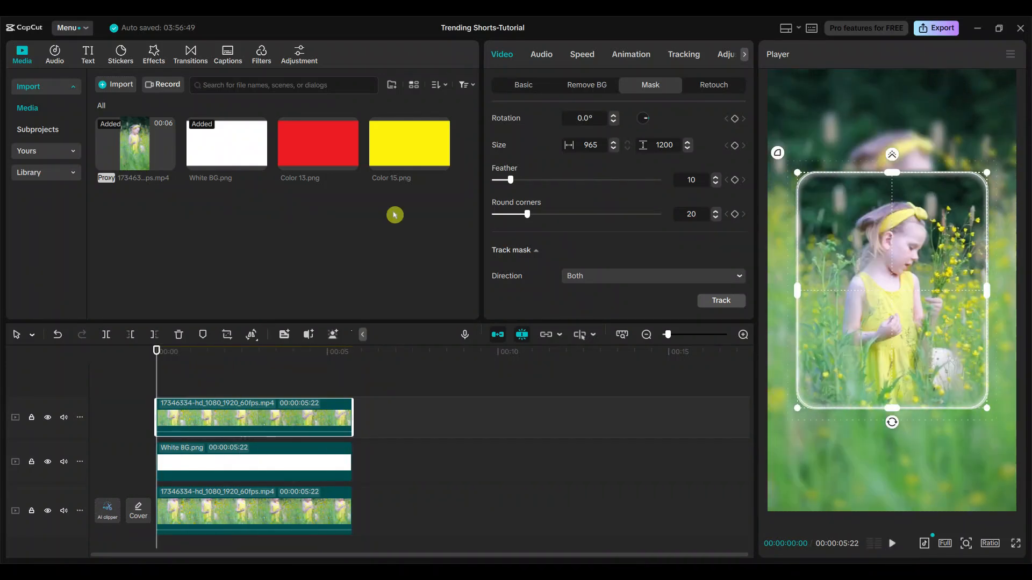
- Replace the White BG.png clip on the timeline with Color 13.png, keeping the original video effect
click(393, 211)
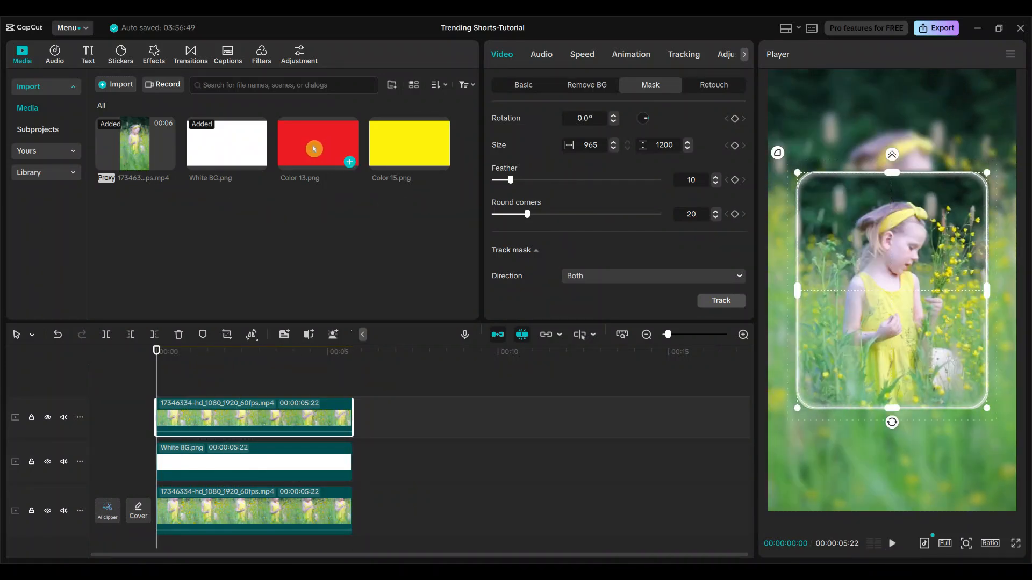
drag(314, 149, 227, 462)
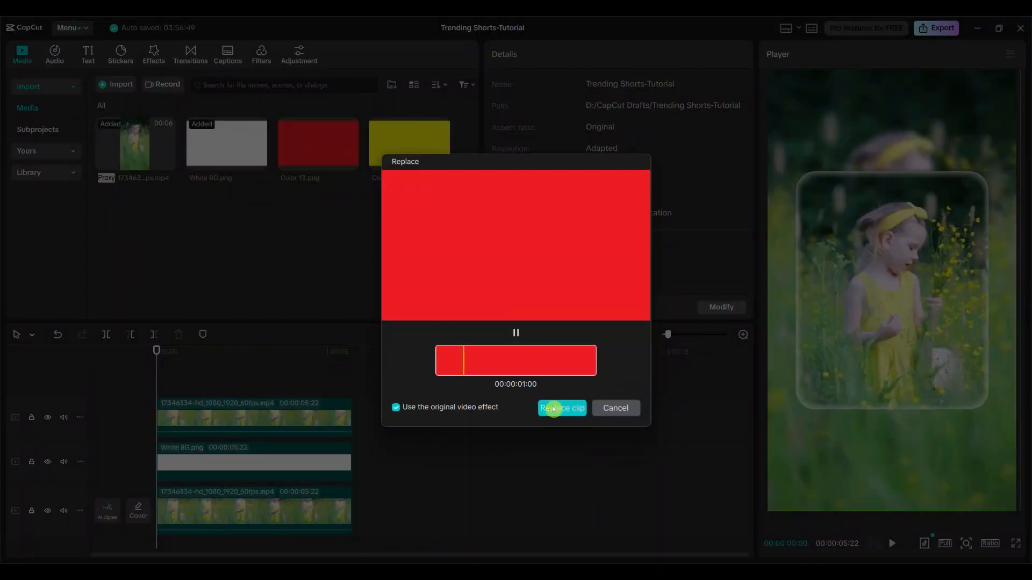
click(553, 409)
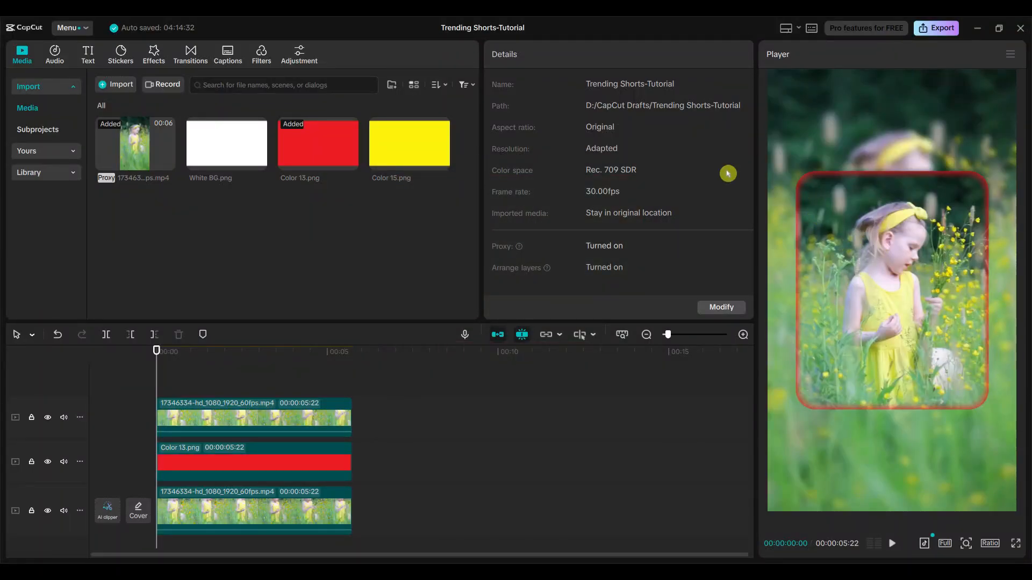
- Replace the Color 13.png clip on the timeline with Color 15.png, keeping the original video effect
drag(403, 141, 253, 459)
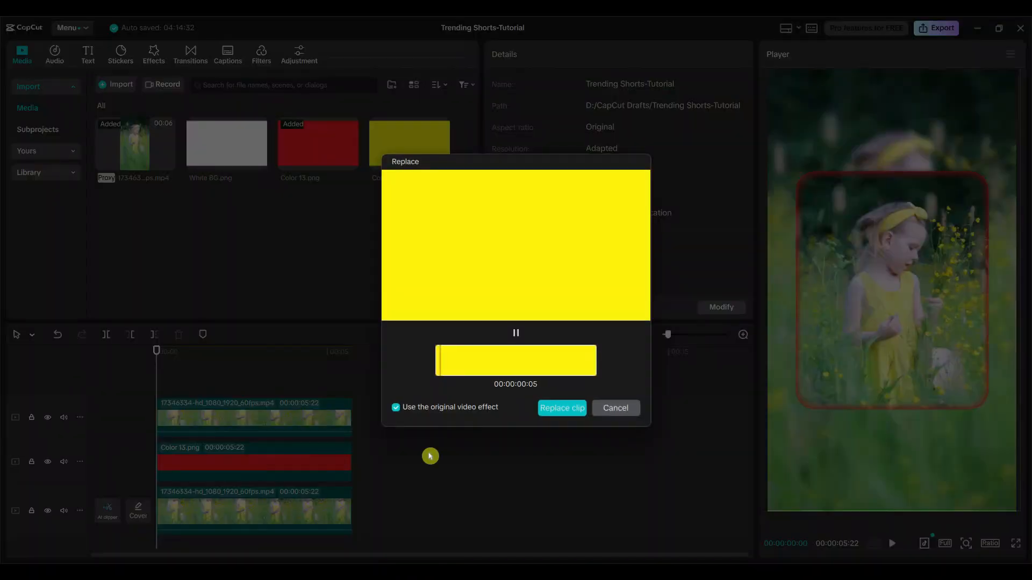
click(560, 409)
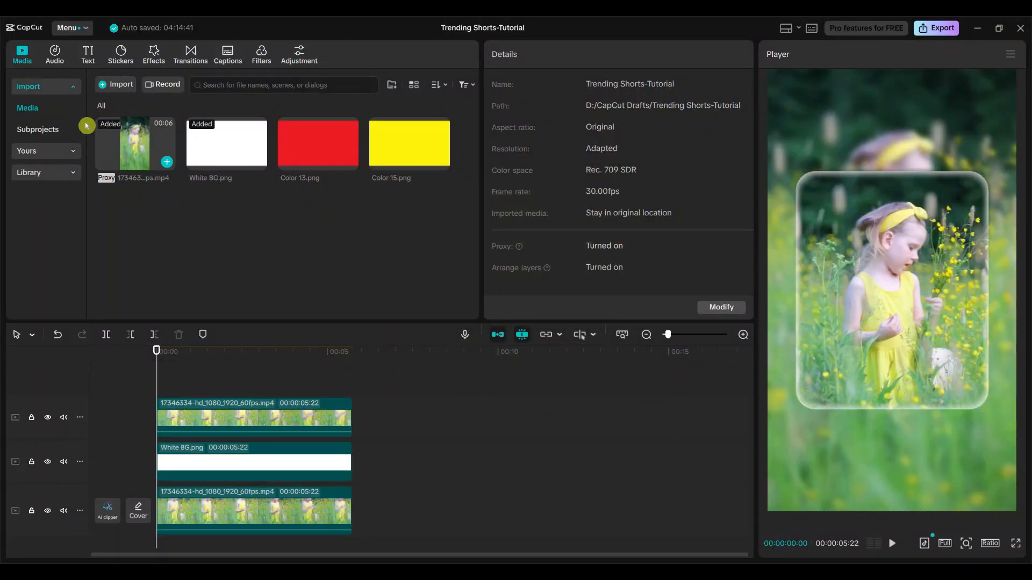
- Apply the trending Repeated Shake video effect to the top video clip and preview the result
click(154, 59)
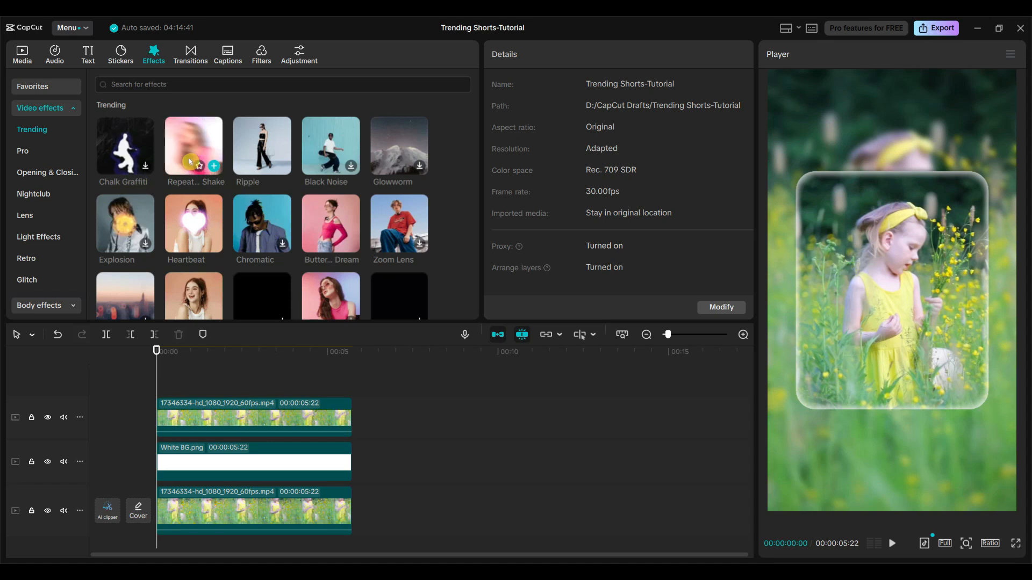
drag(185, 154, 296, 408)
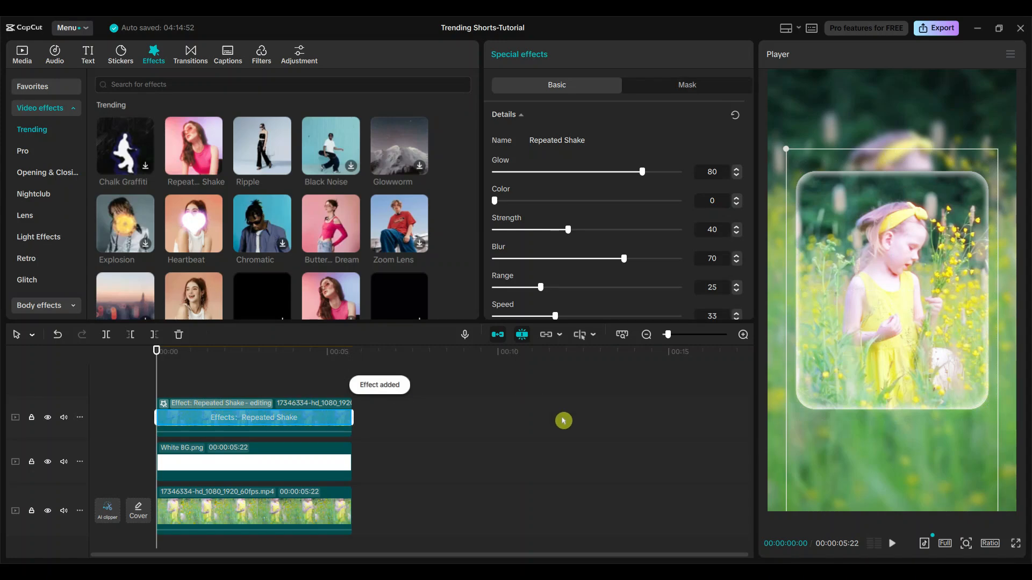
click(892, 543)
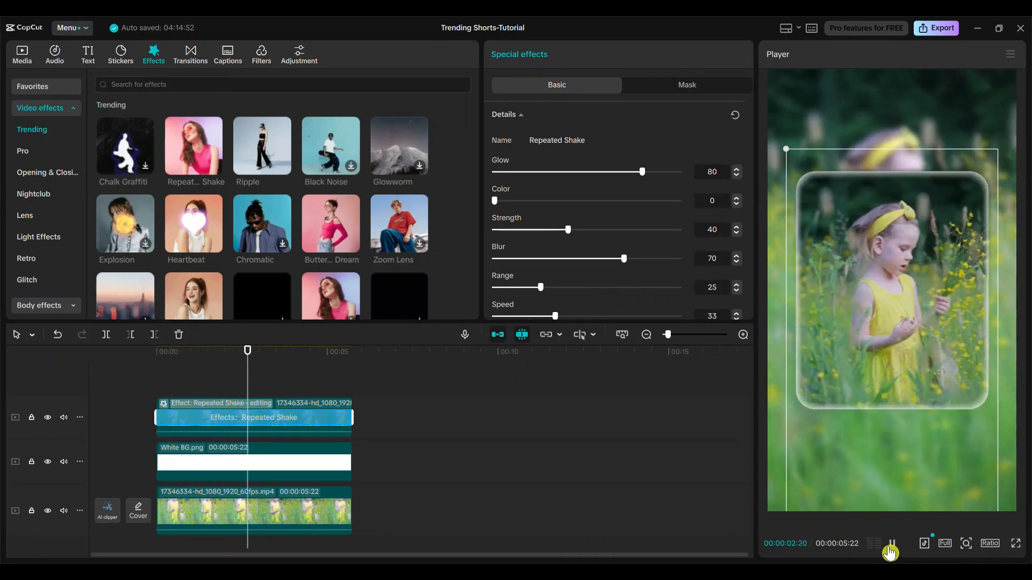
click(891, 545)
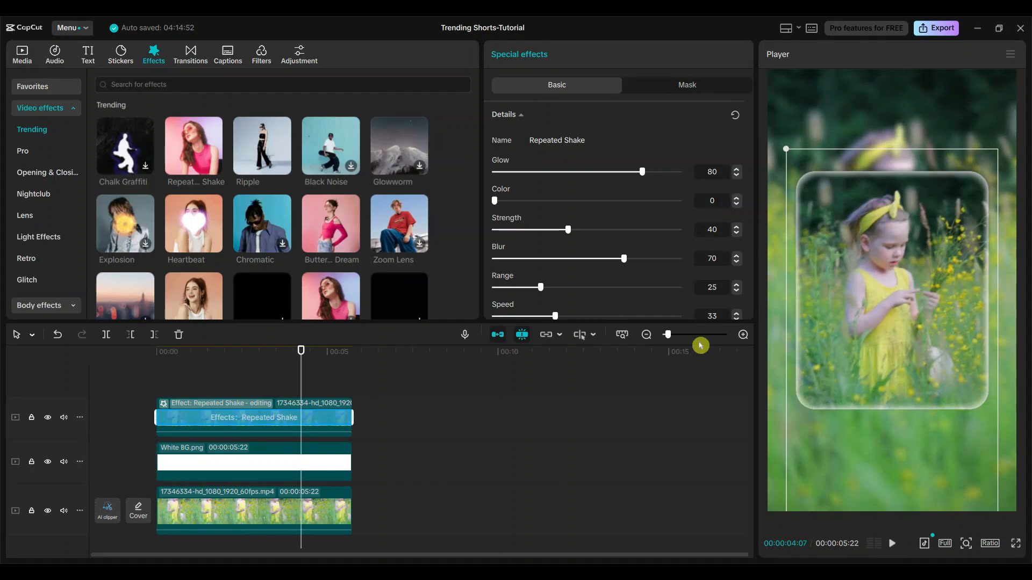
- Set the Repeated Shake effect's blur to 6, strength to 10 and glow to 40, and preview it from the start
click(506, 259)
click(513, 230)
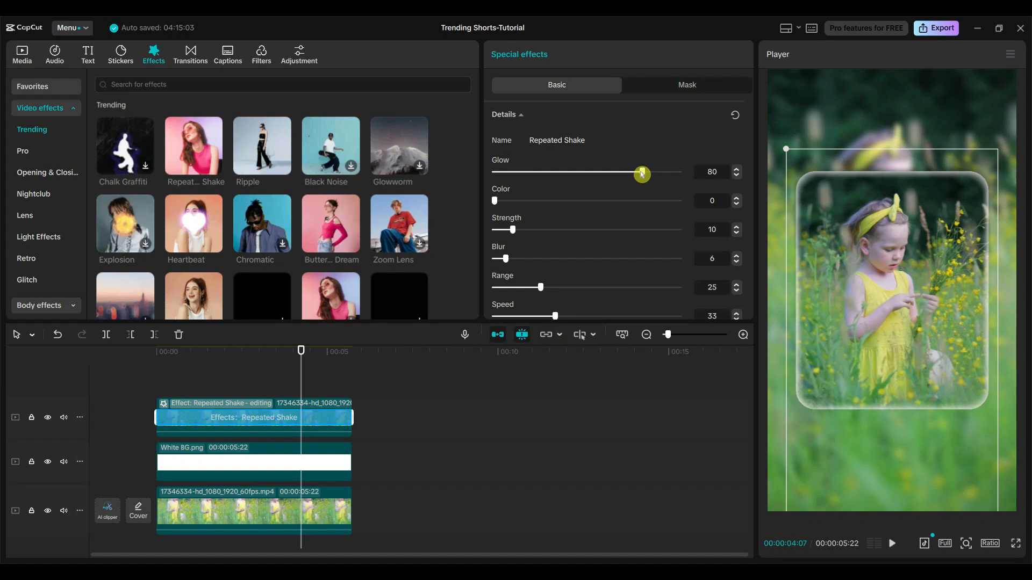
drag(643, 174, 568, 172)
drag(302, 351, 18, 380)
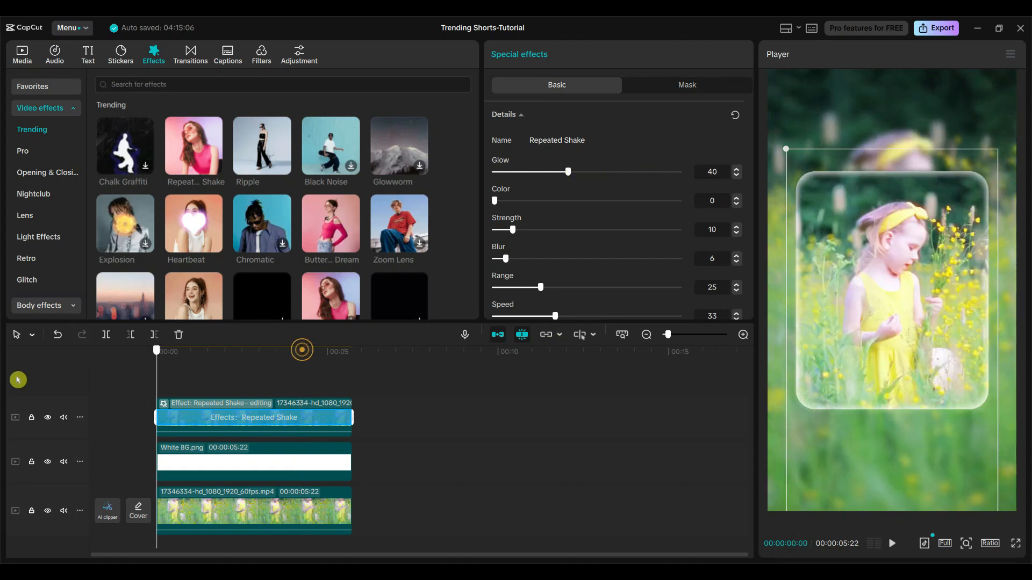
click(892, 544)
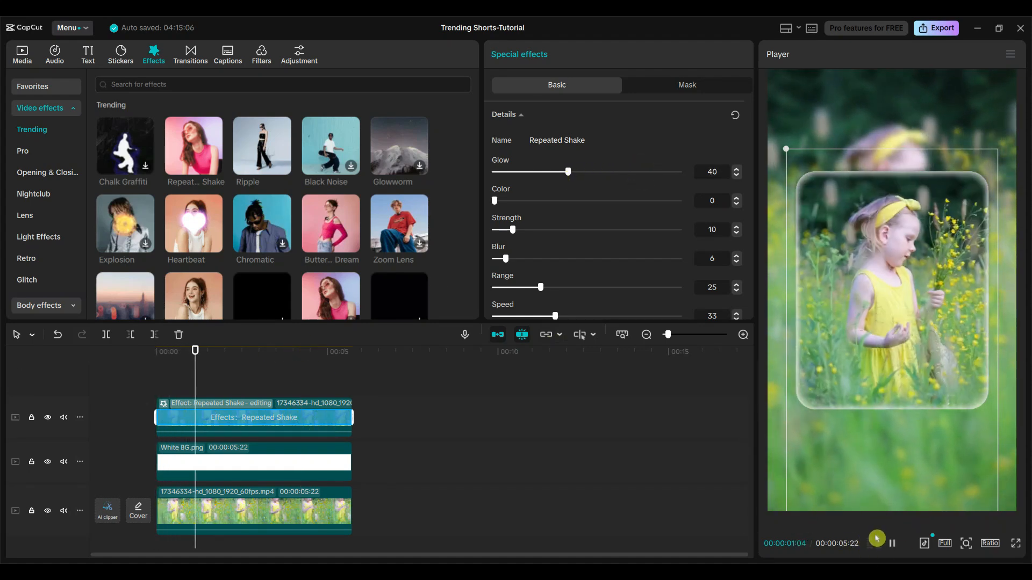
click(892, 543)
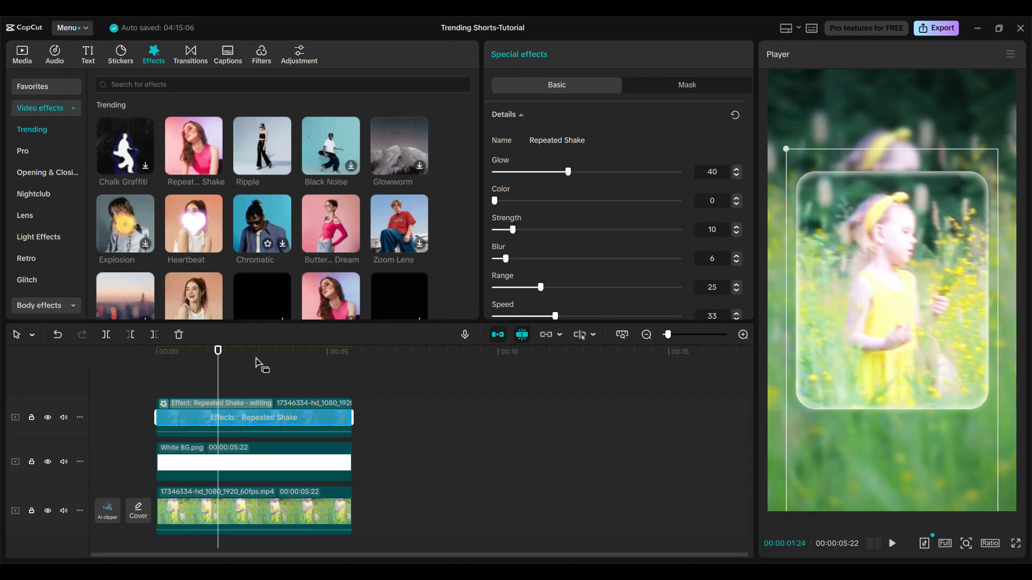
- Delete the Repeated Shake effect, apply the trending Heartbeat effect to the top video clip, and play it from the start
key(Delete)
scroll(178, 157, down, 2)
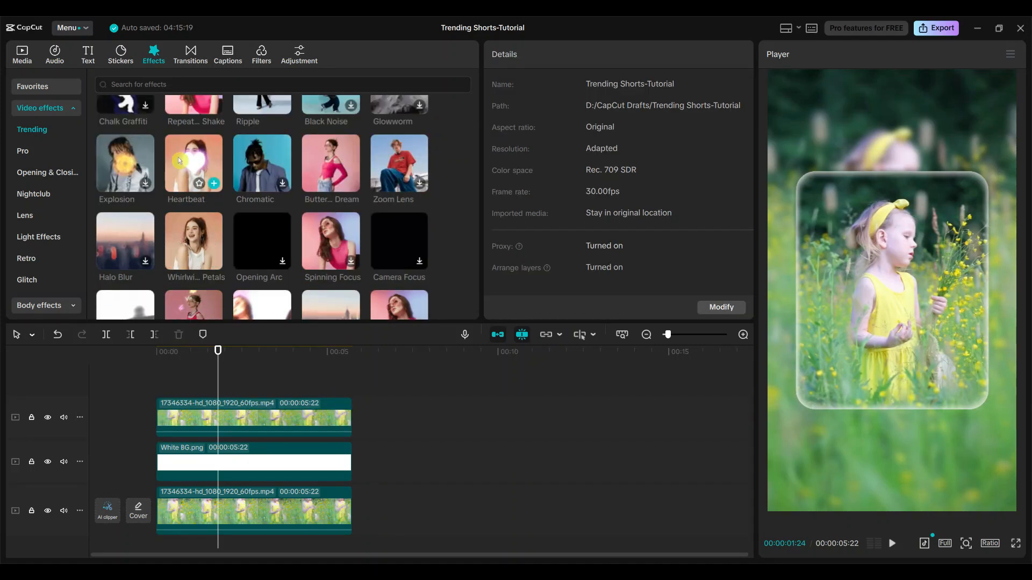
drag(178, 157, 181, 420)
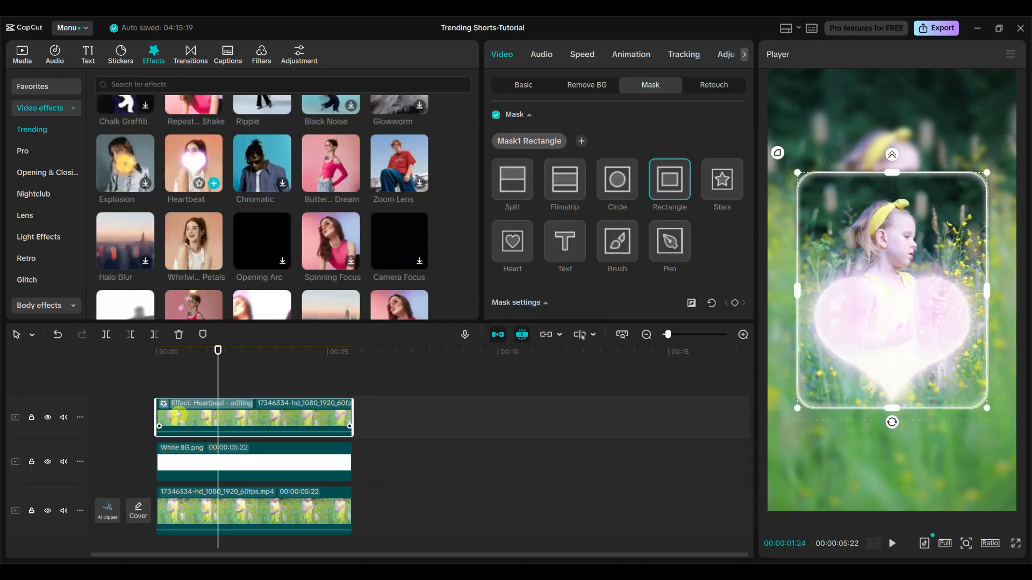
drag(217, 350, 155, 387)
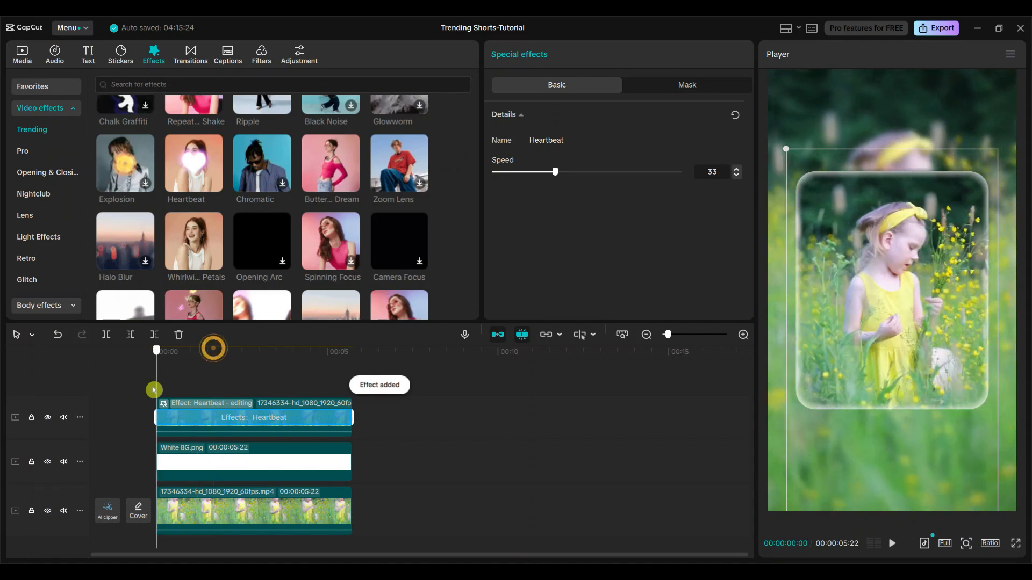
click(892, 544)
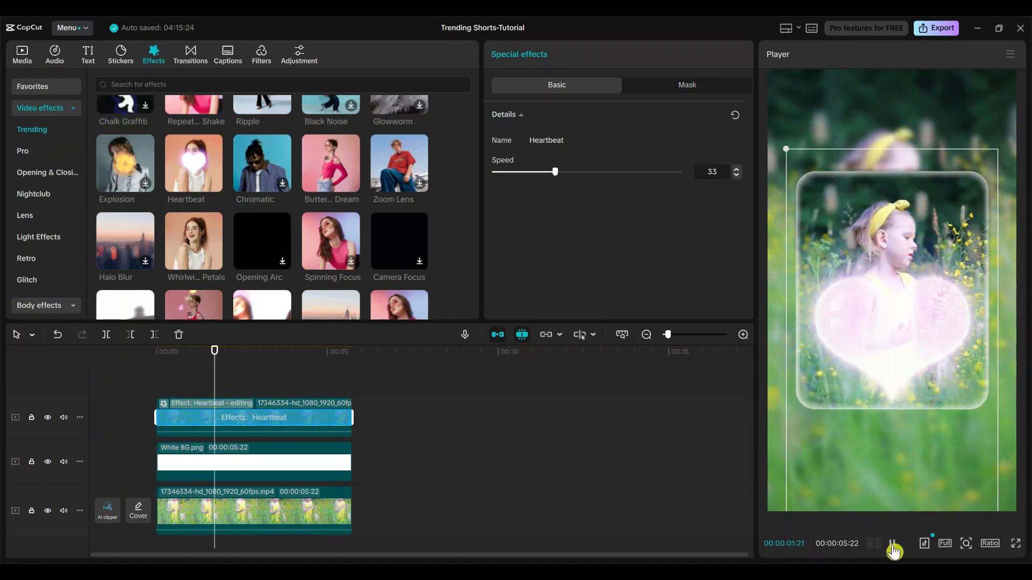